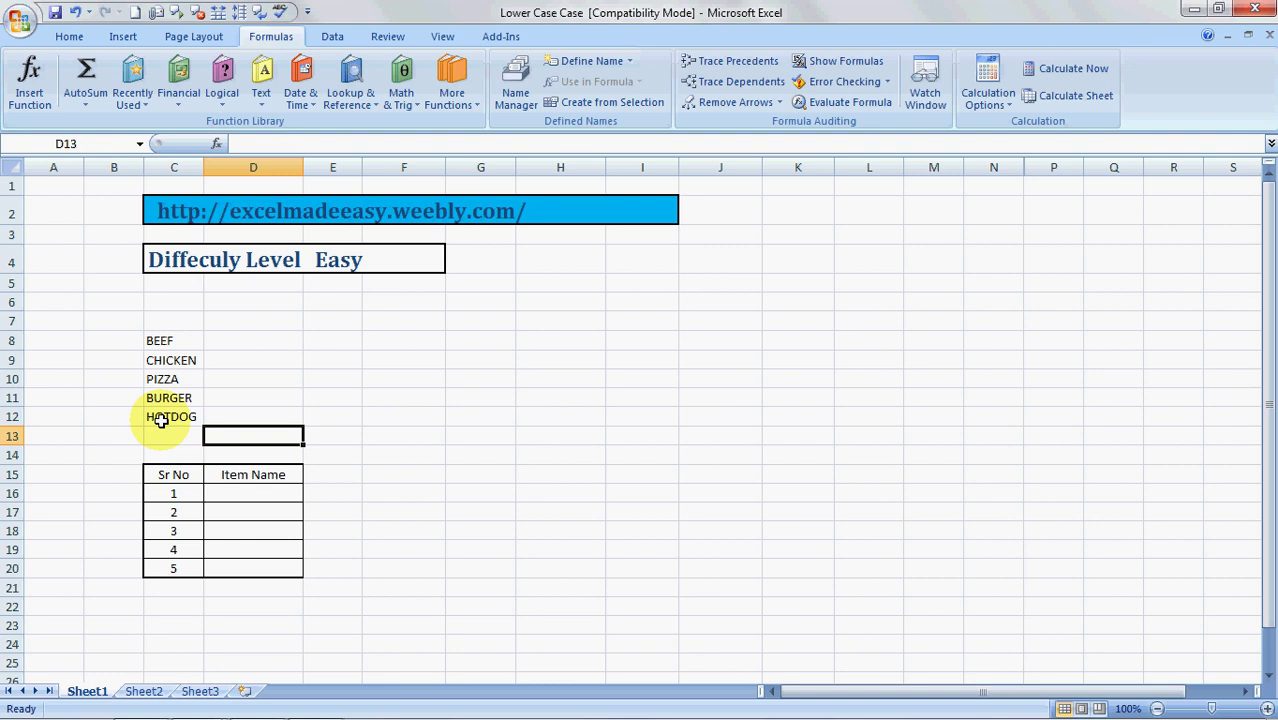
- Enter =LOWER(C8) in D16 so it shows 'beef', then move down to D17
left_click(258, 508)
key("Up")
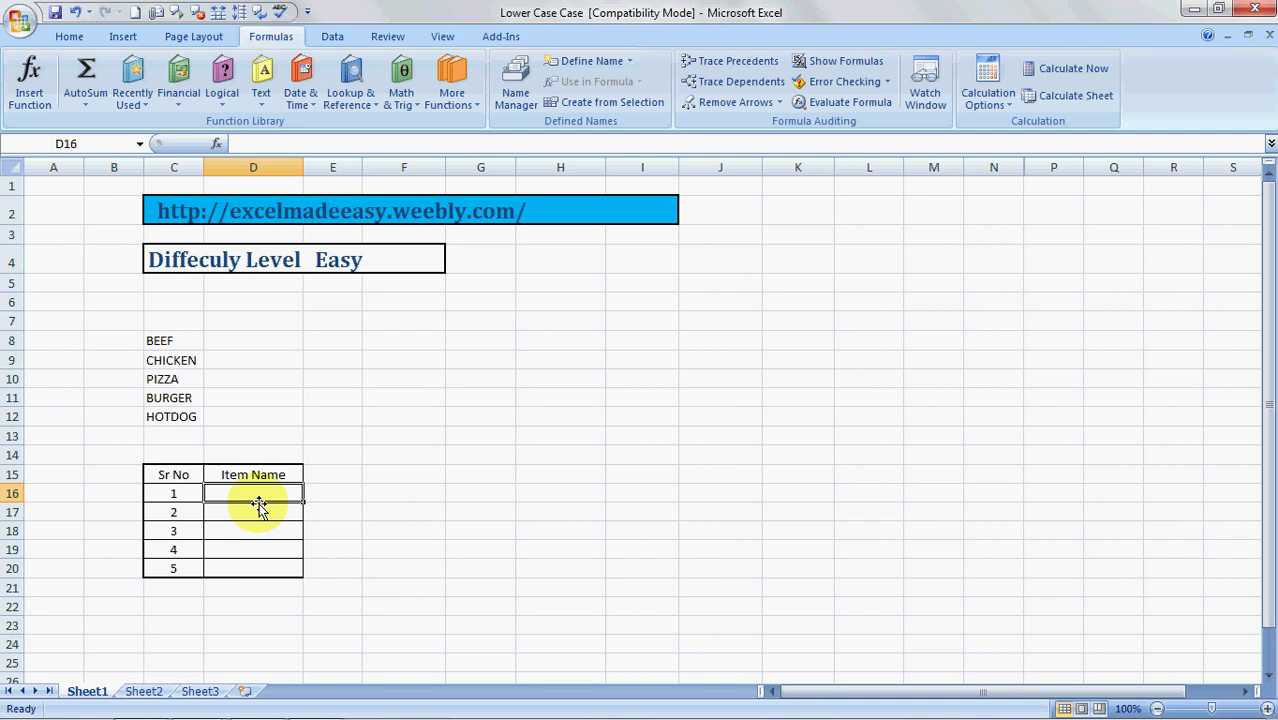
type("=")
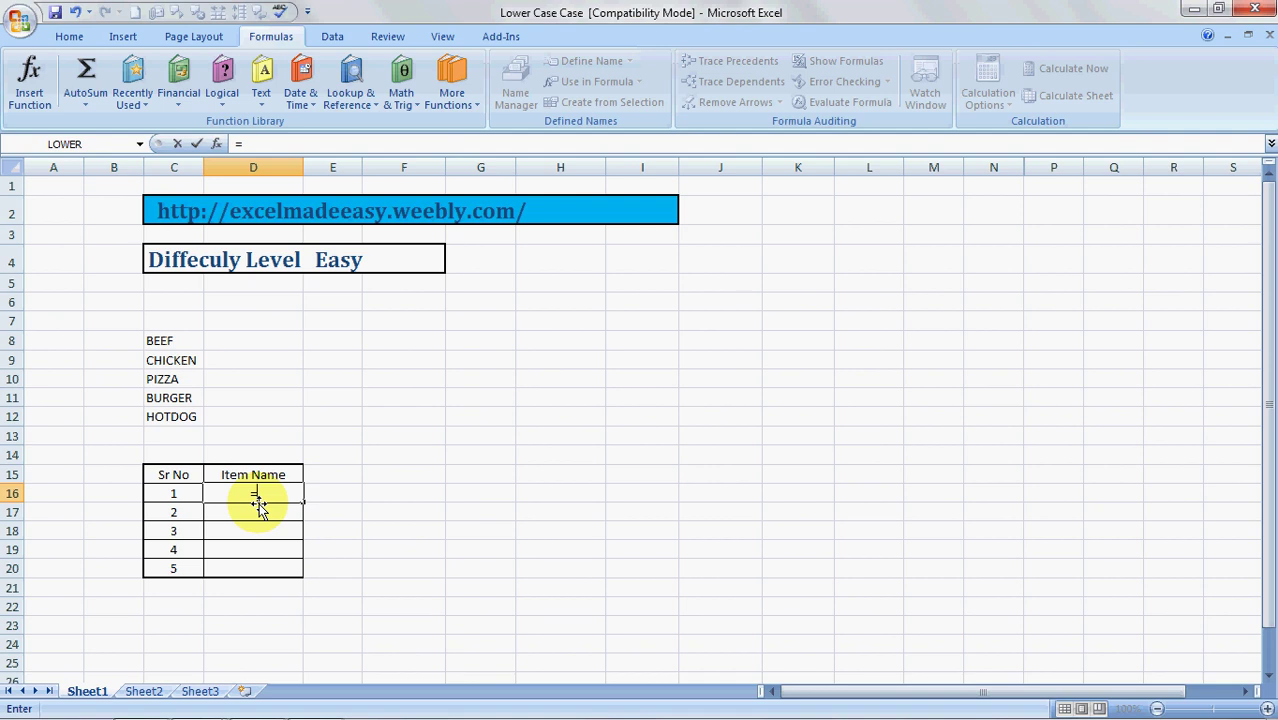
type("lower")
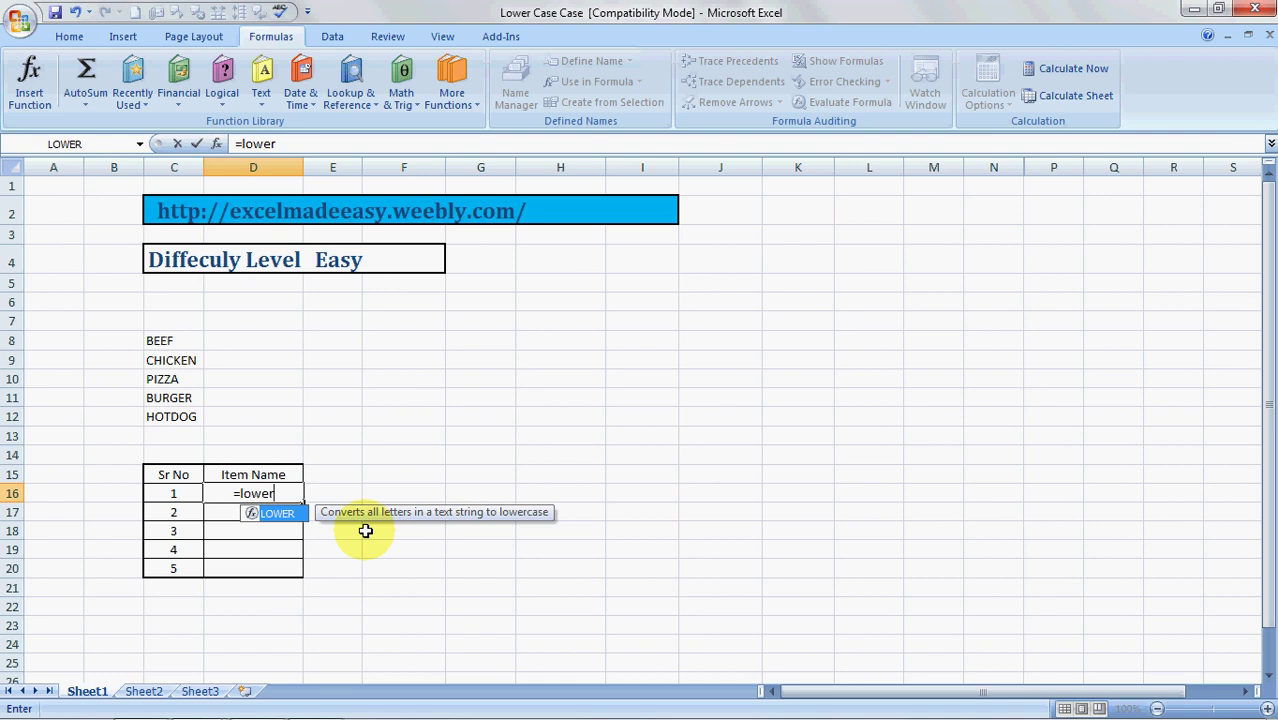
type("(")
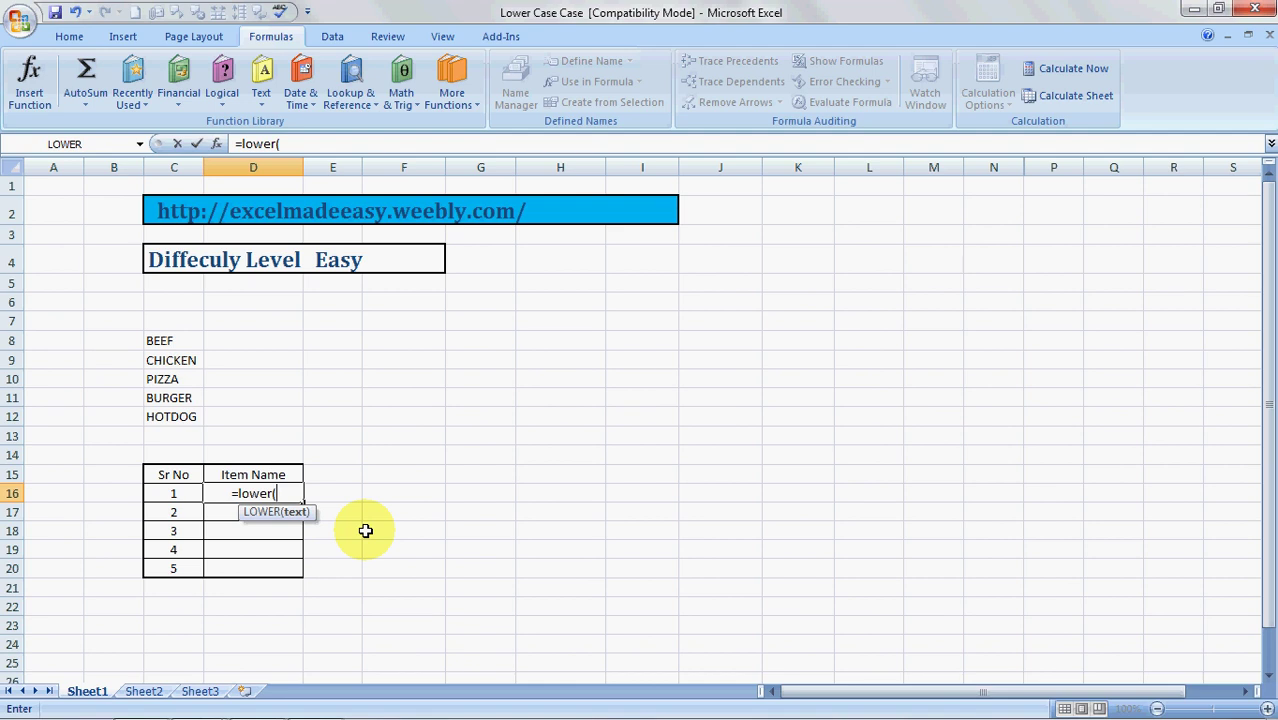
key("Up")
key("Up")
key("Up")
key("Up")
key("Up")
key("Up")
key("Up")
key("Up")
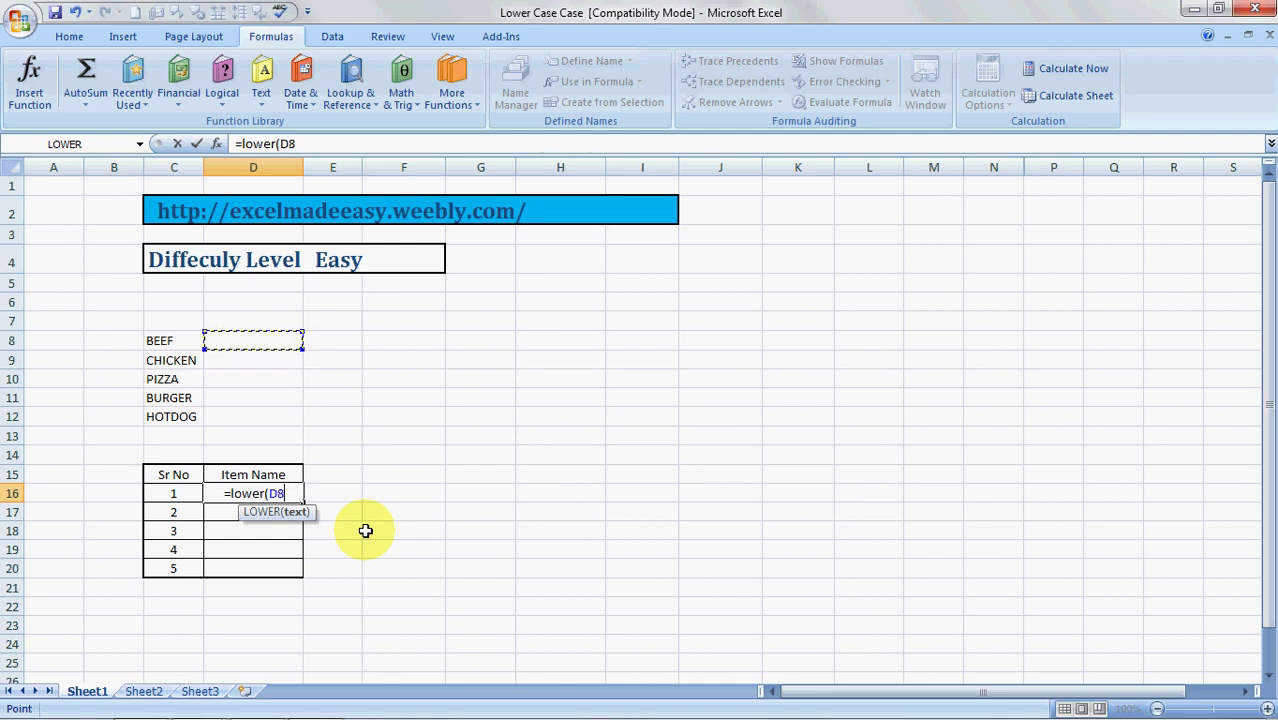
key("Left")
type(")")
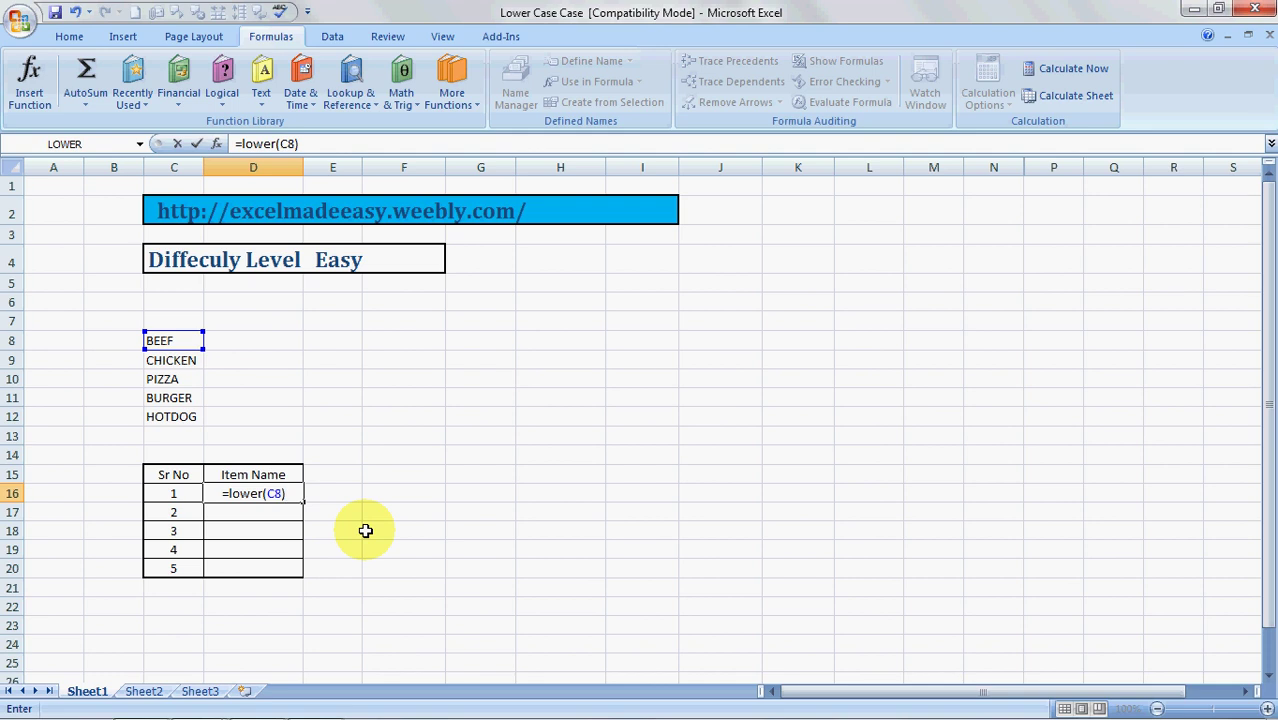
key("ctrl+Return")
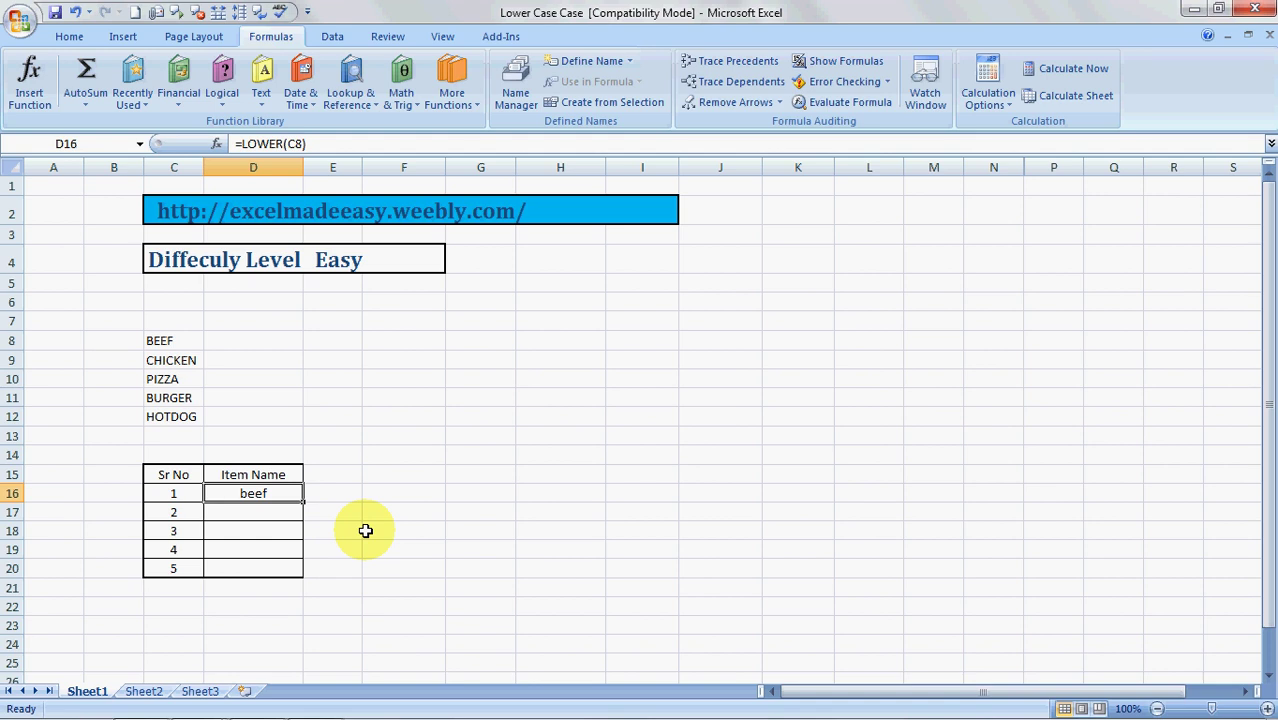
key("Down")
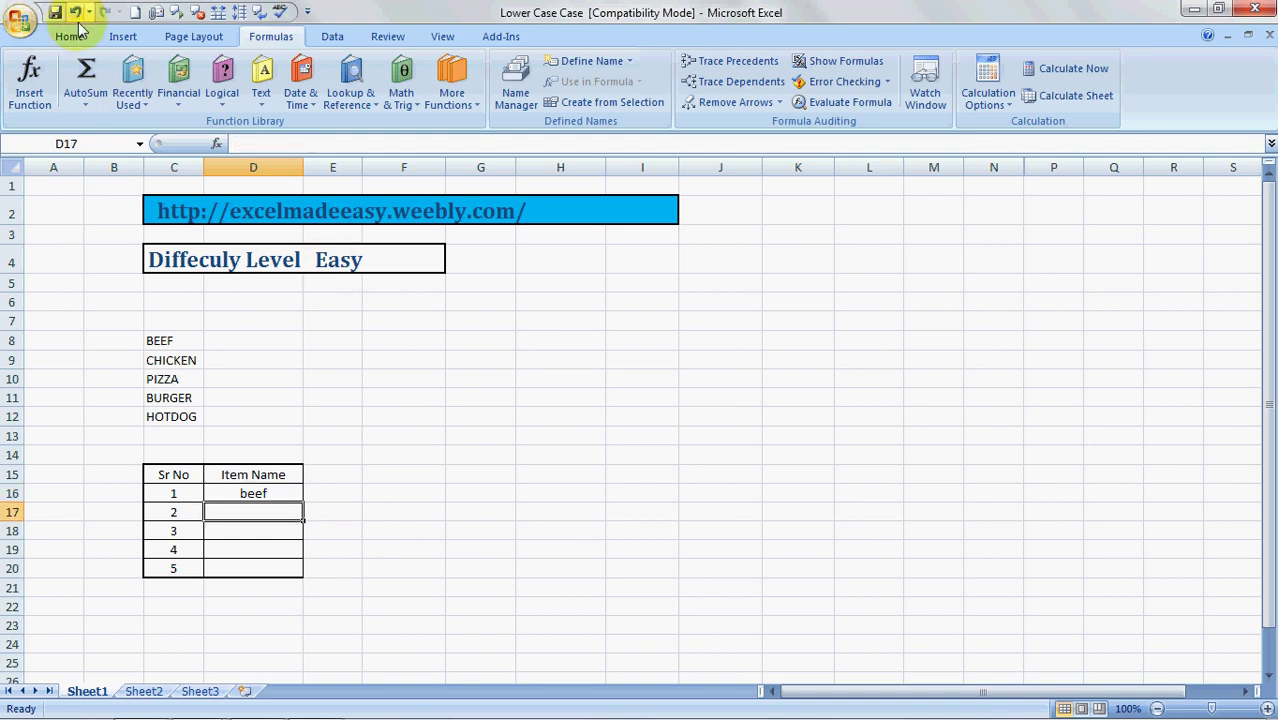
- Insert the LOWER function in D17 with text C9 so it shows 'chicken'
left_click(70, 38)
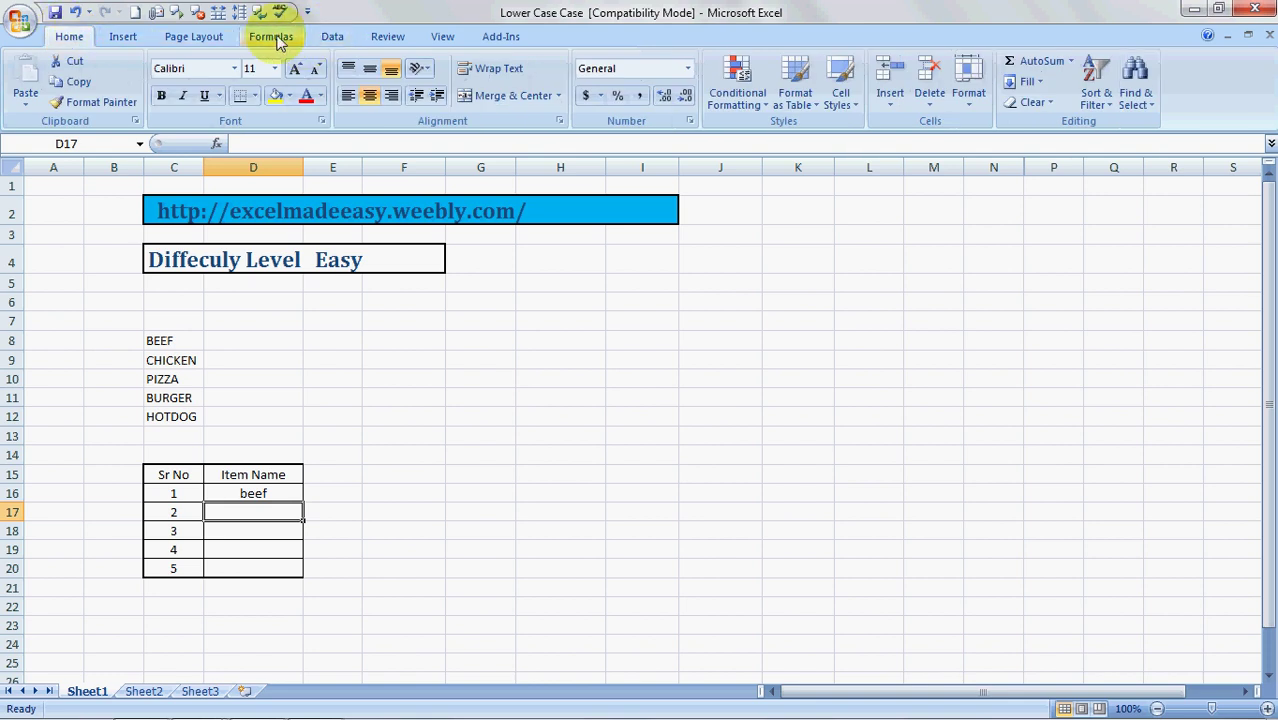
left_click(271, 37)
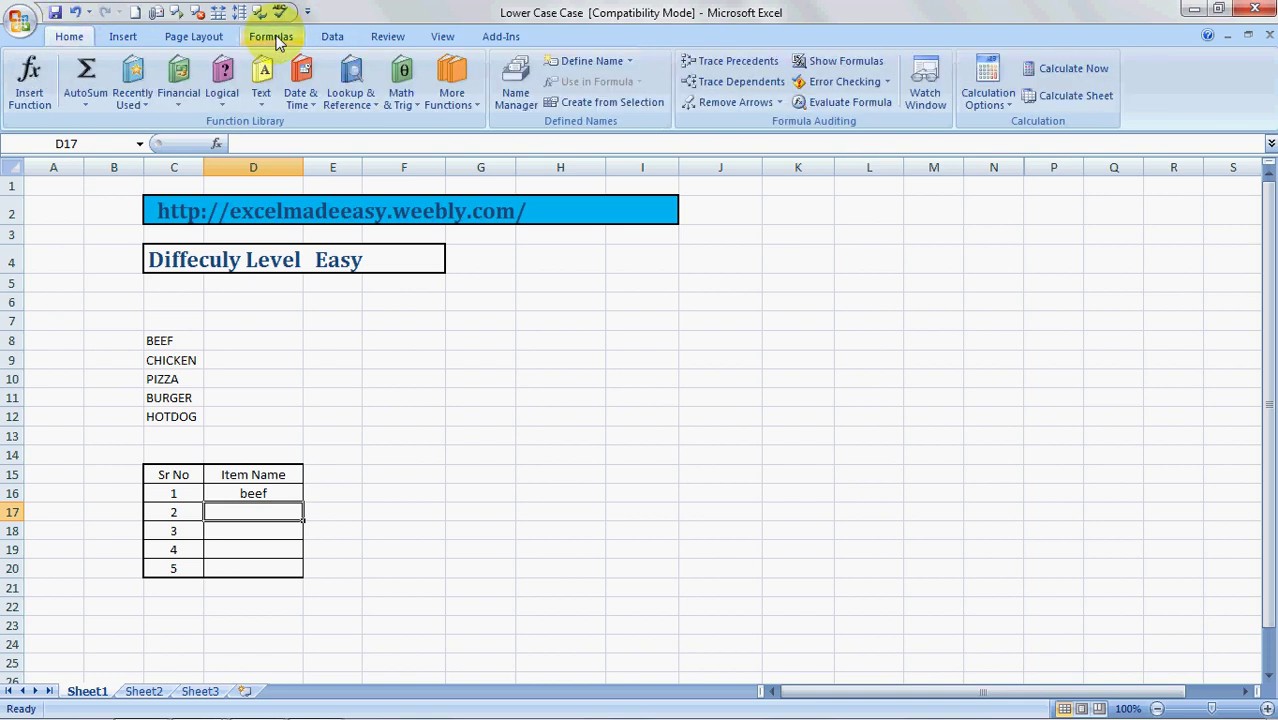
left_click(38, 90)
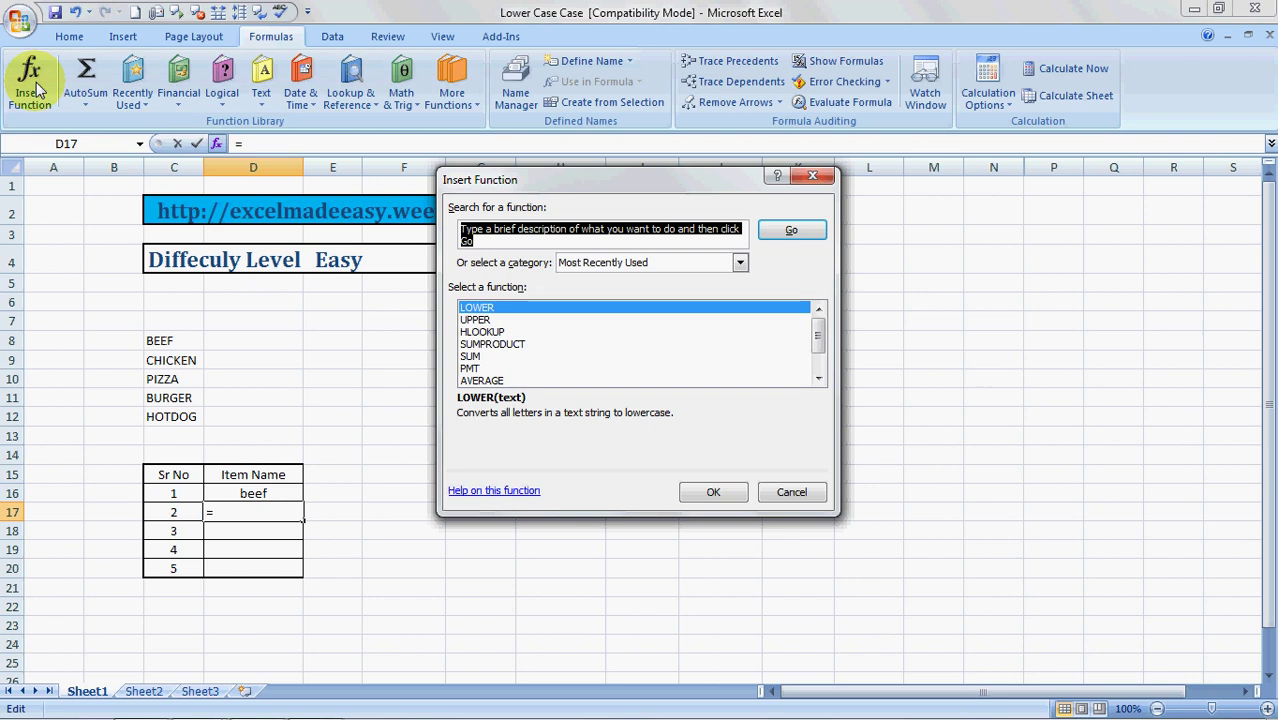
type("lower")
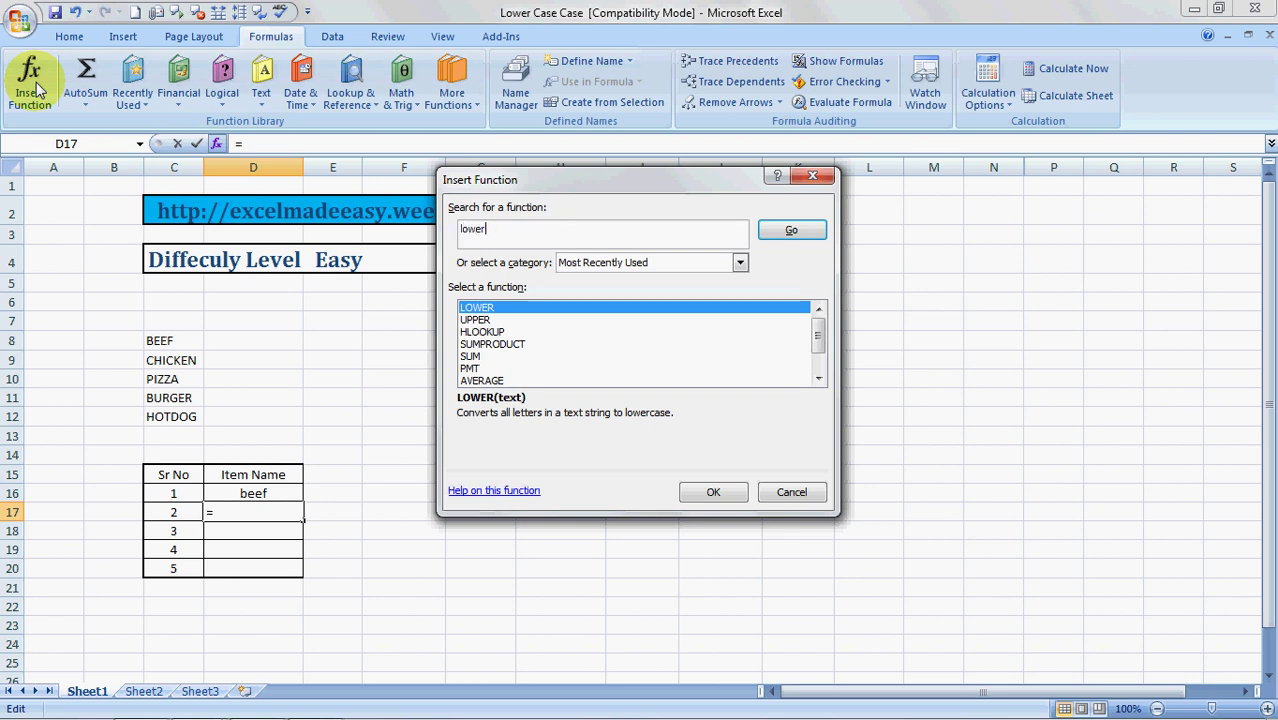
key("Return")
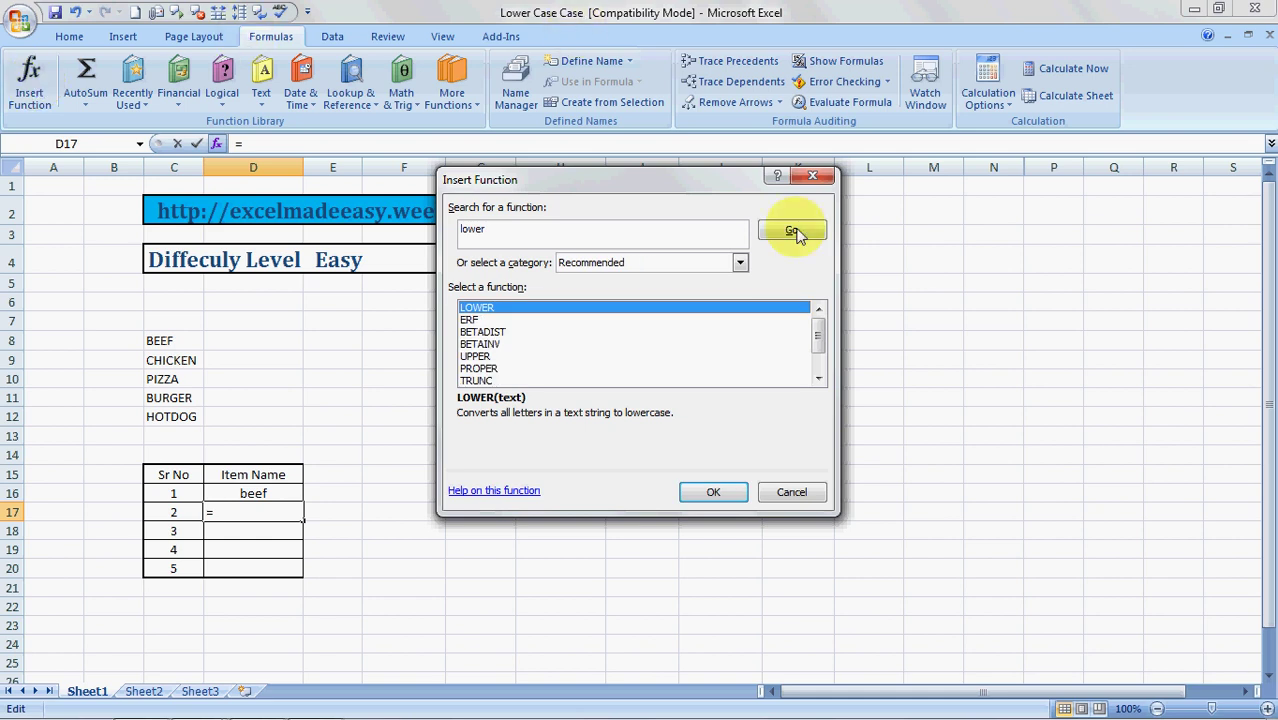
left_click(793, 231)
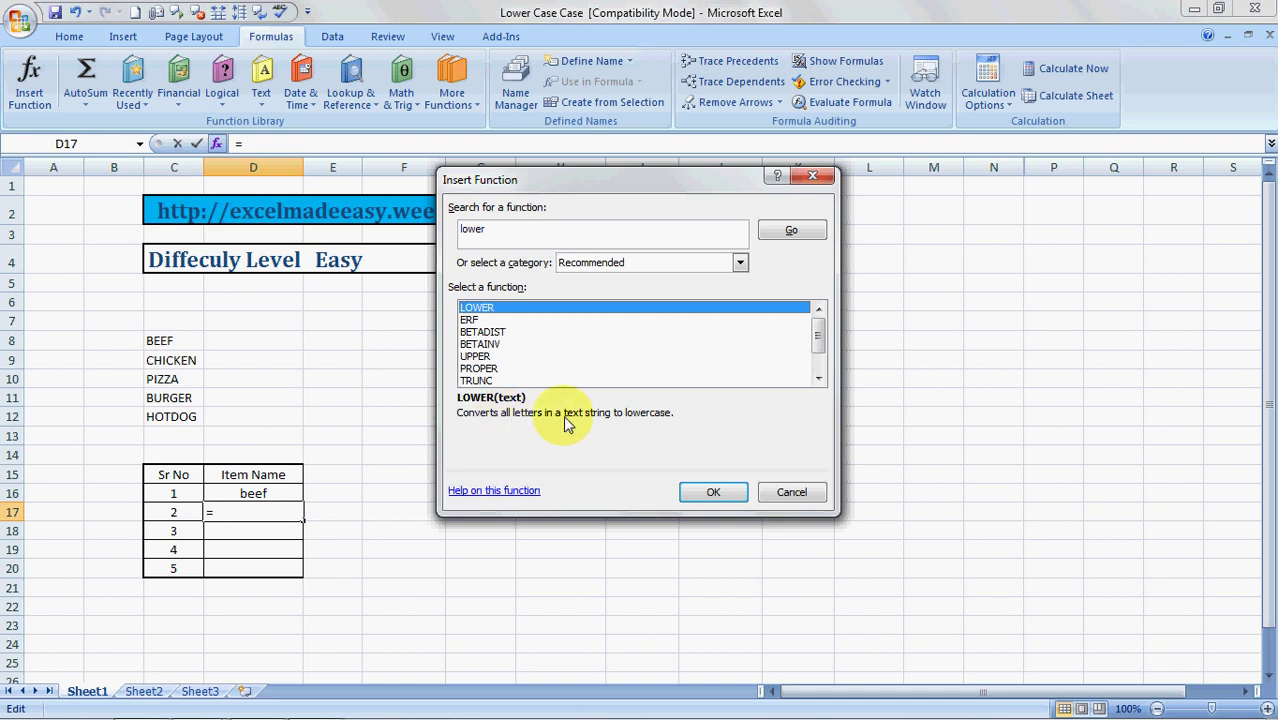
left_click(710, 495)
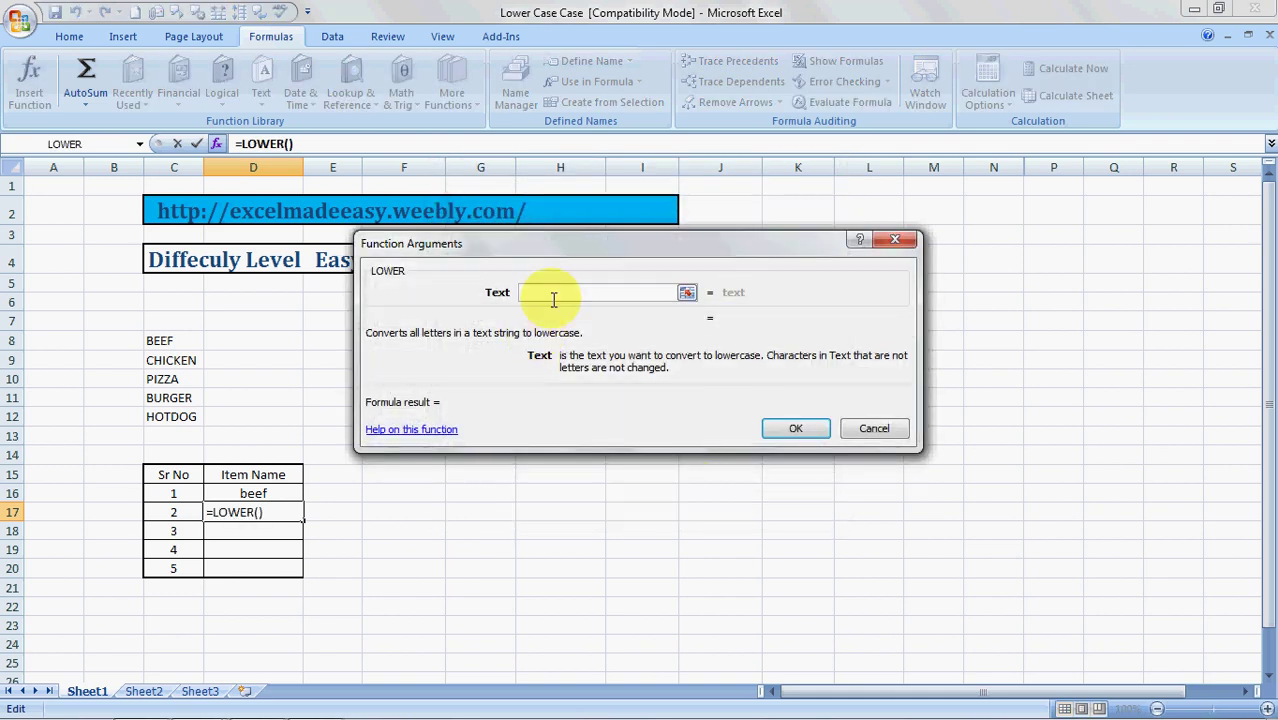
left_click(170, 360)
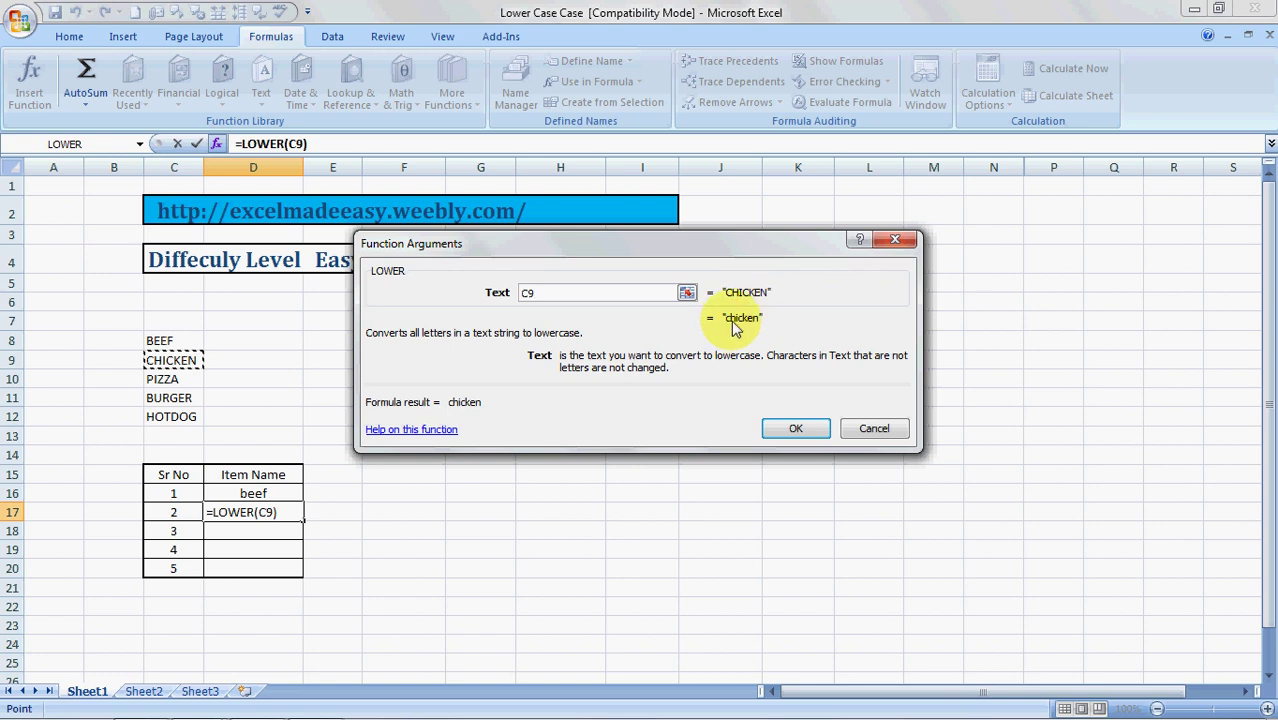
left_click(800, 430)
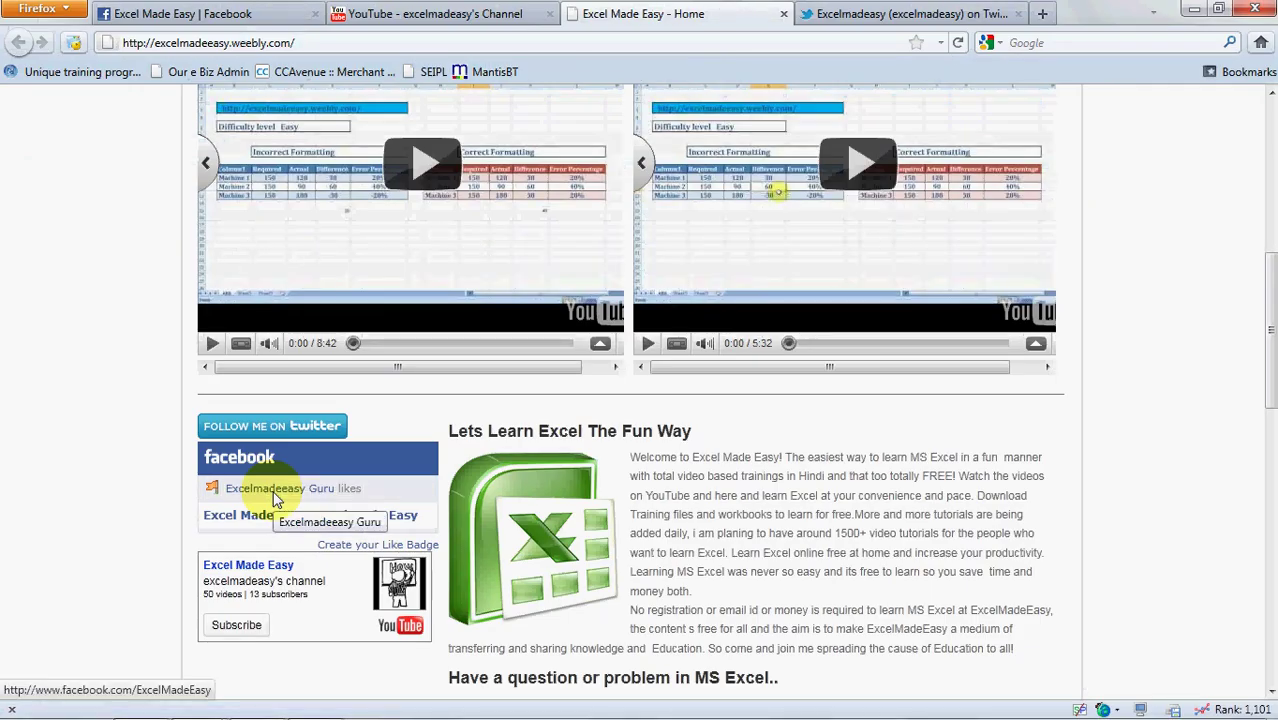
- Scroll the Excel Made Easy homepage to the 'Lets Learn Excel The Fun Way' welcome section and social widgets
scroll(277, 500, "up", 10)
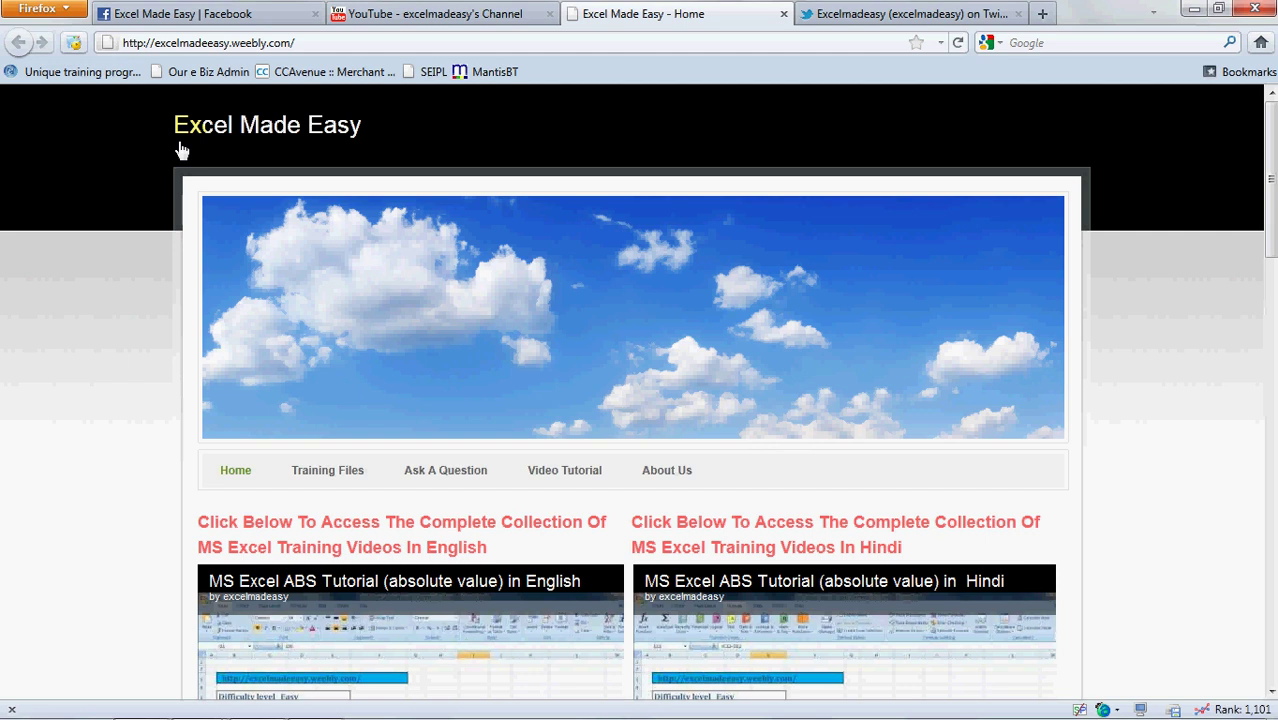
scroll(180, 148, "down", 4)
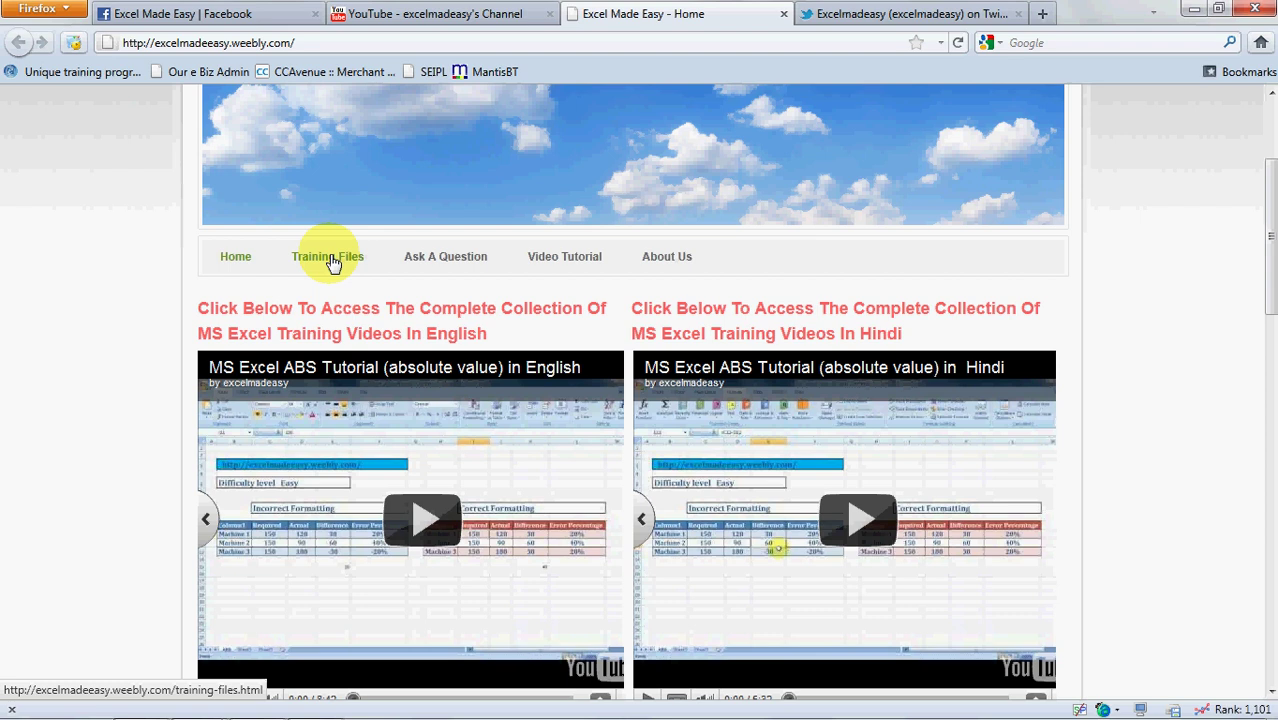
scroll(333, 262, "down", 2)
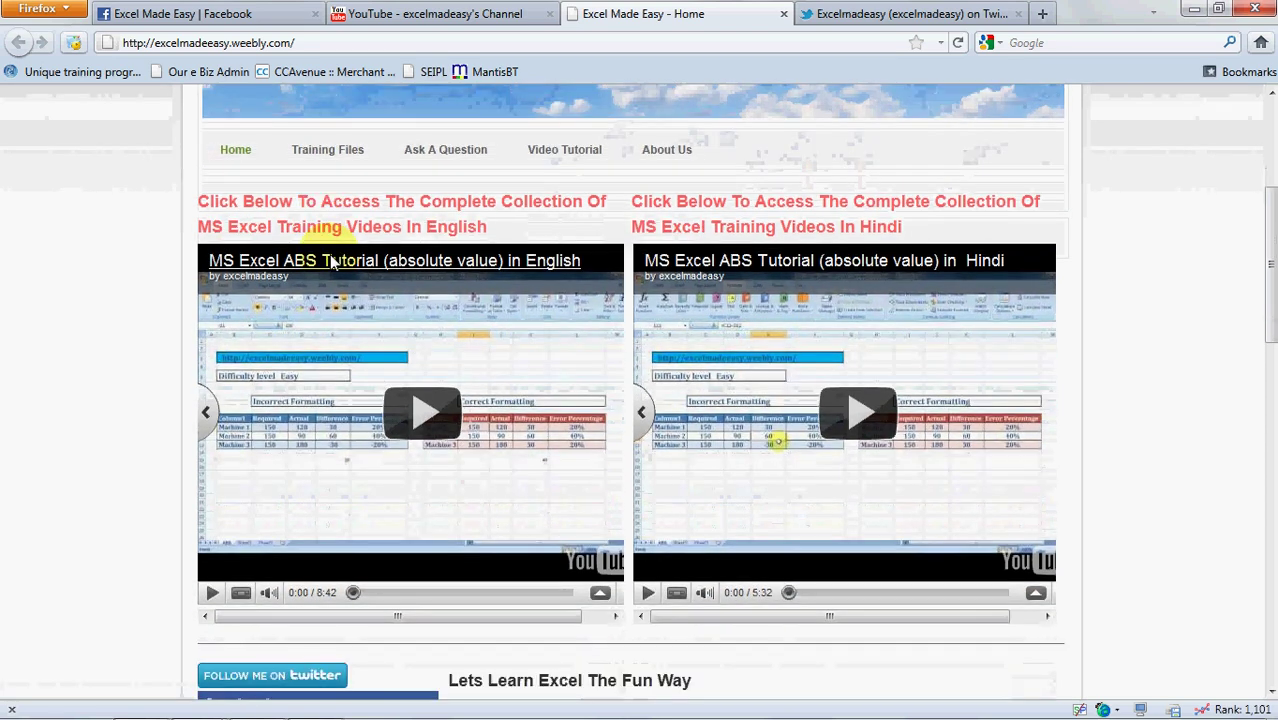
scroll(333, 262, "down", 4)
scroll(333, 262, "down", 2)
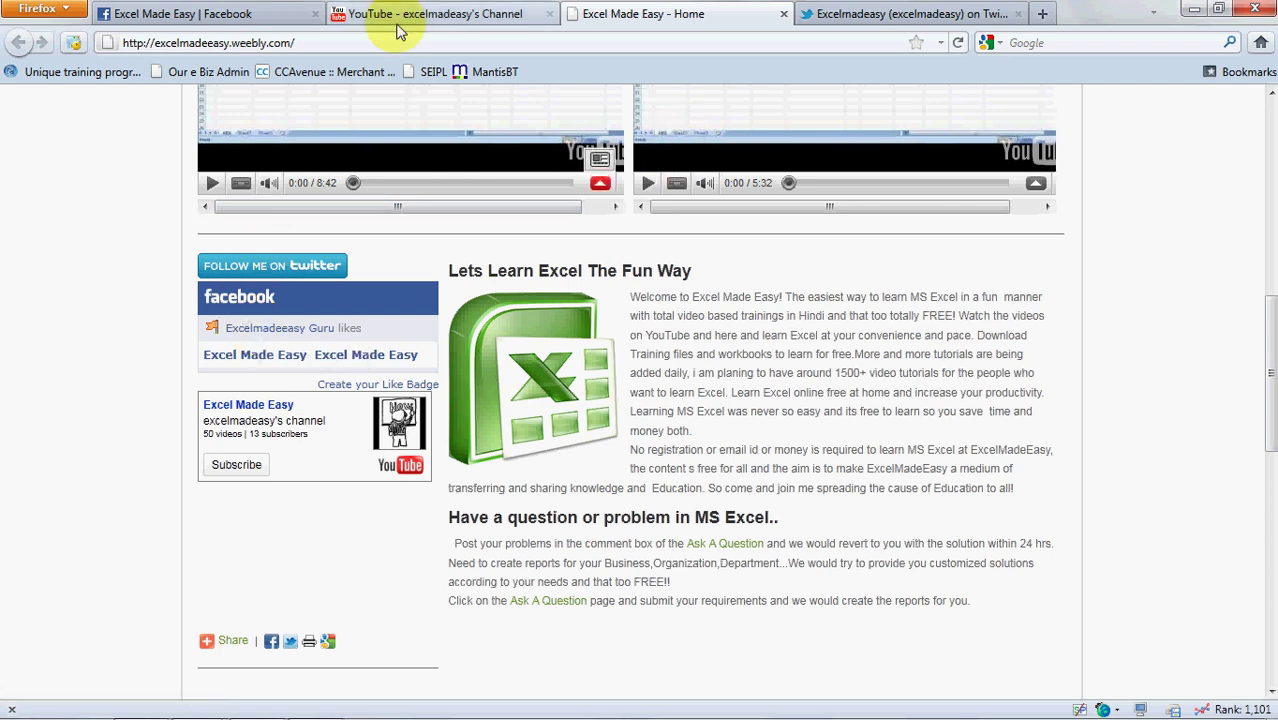
- View the site's YouTube channel, Facebook page and Twitter profile in turn
left_click(443, 16)
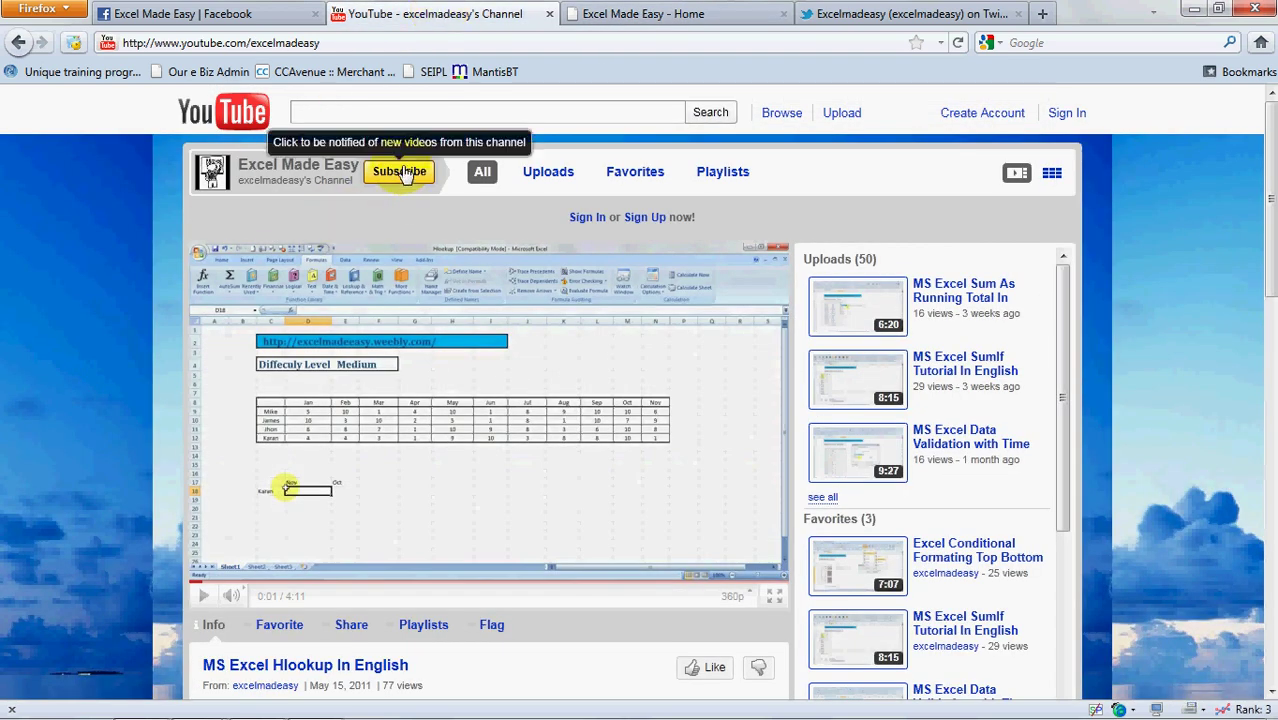
left_click(214, 14)
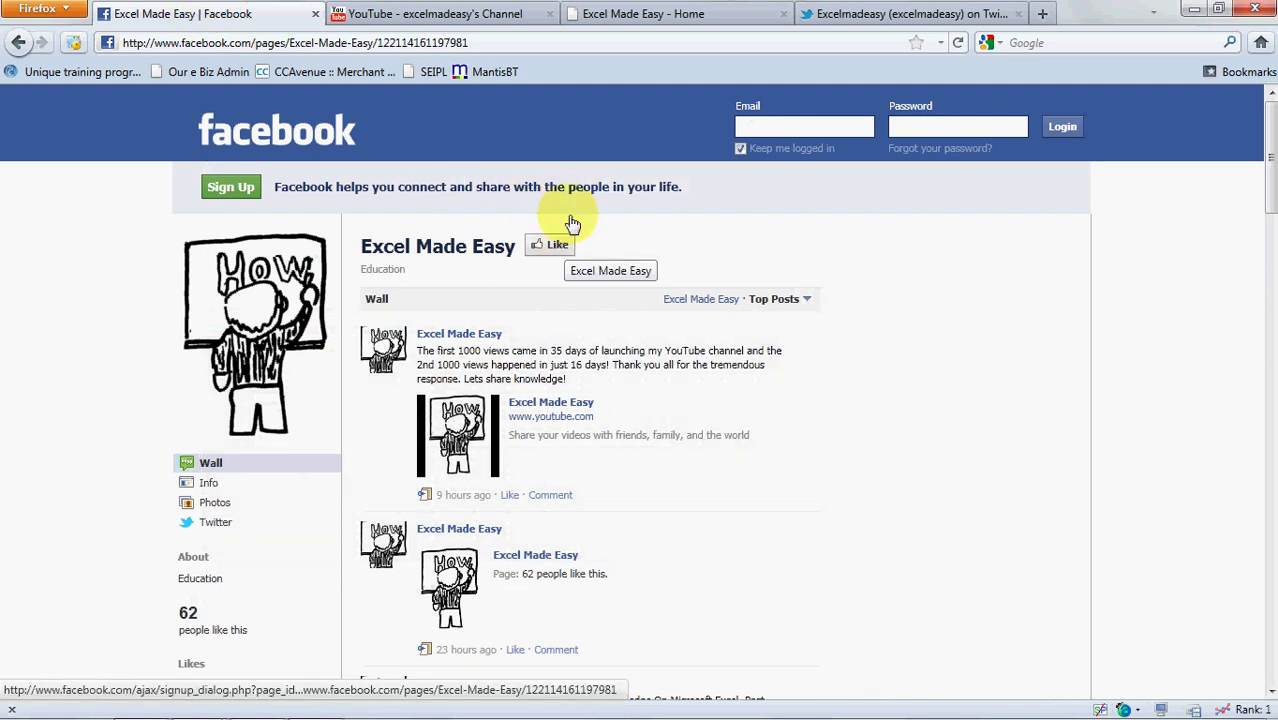
left_click(833, 14)
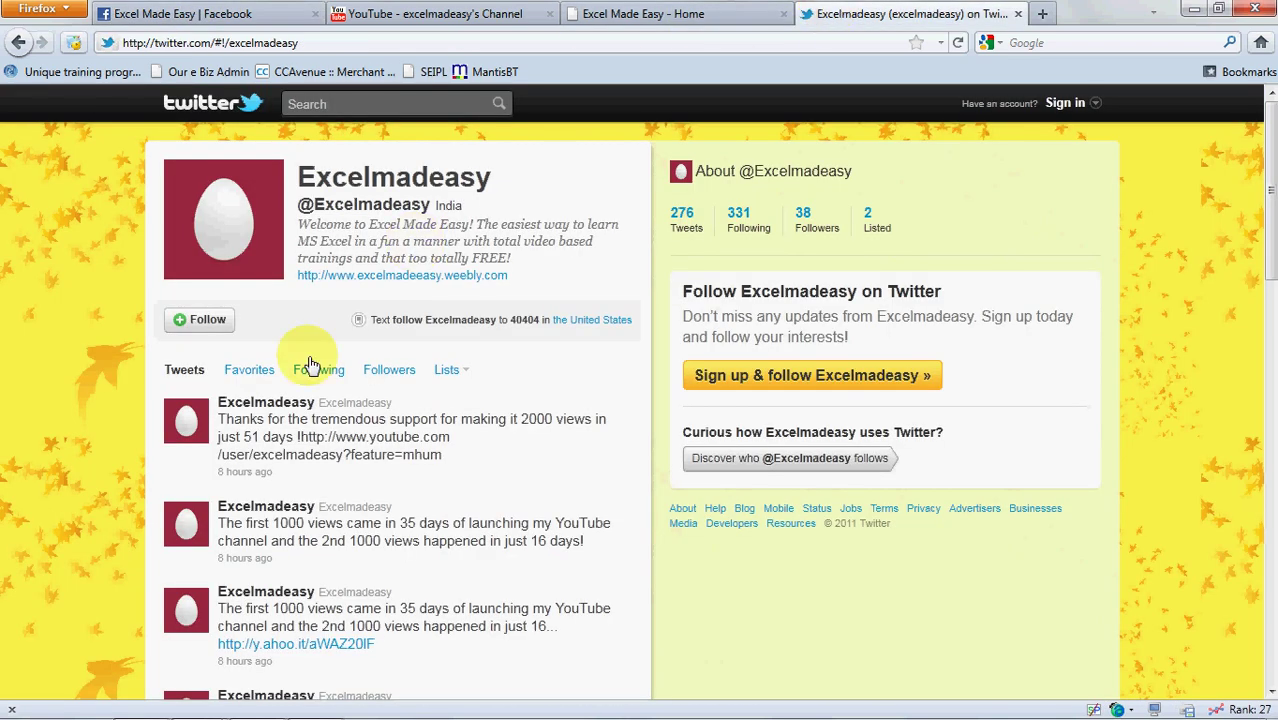